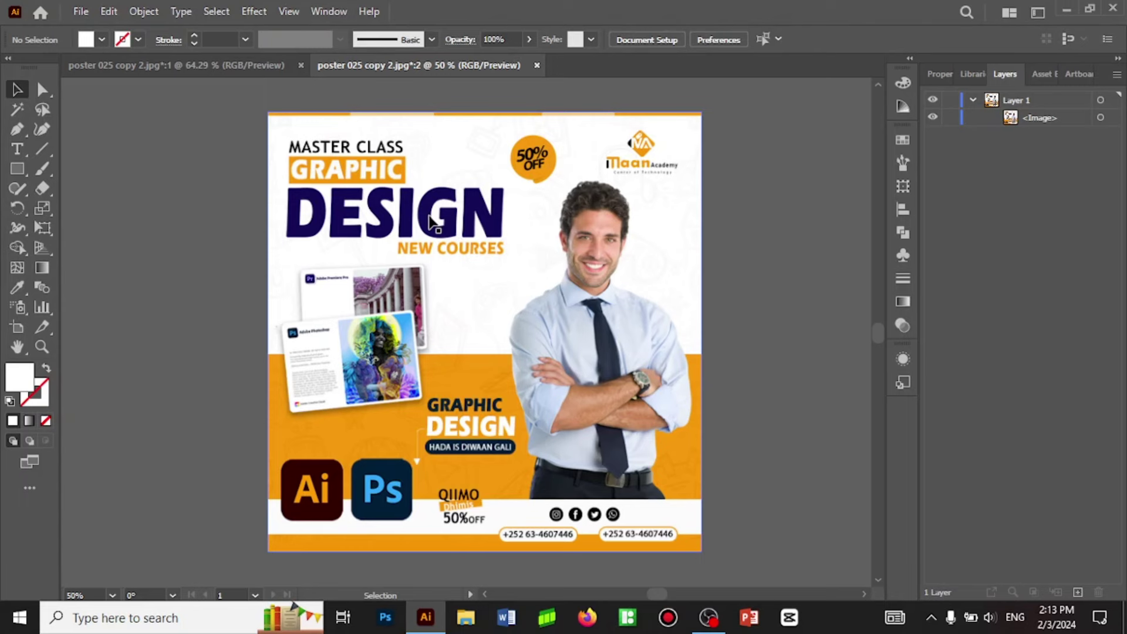
left_click(81, 14)
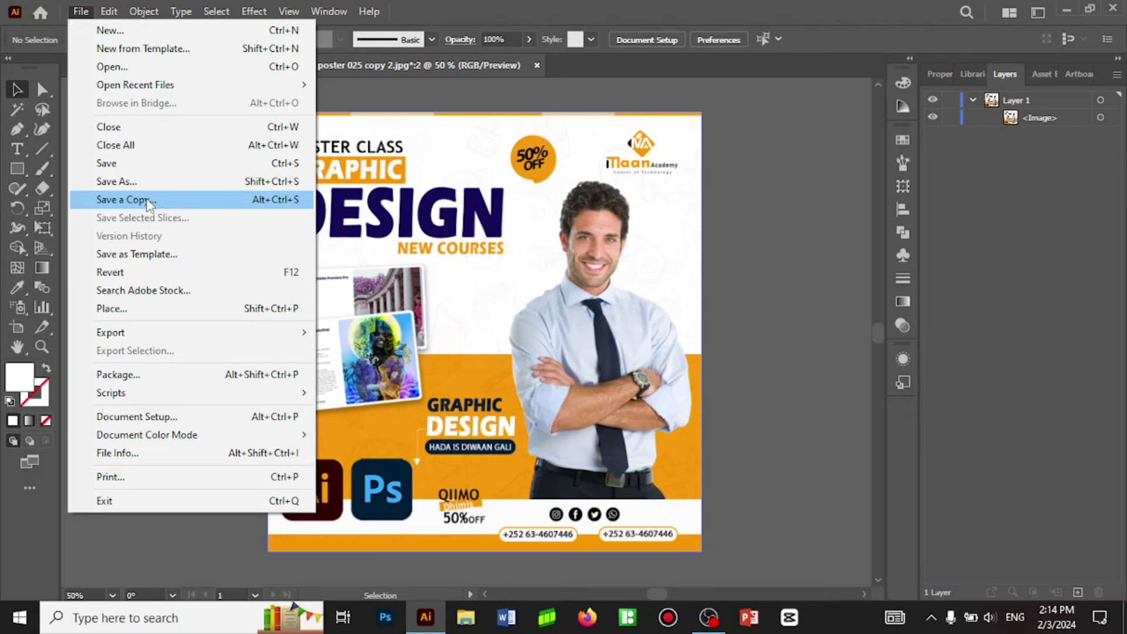
left_click(147, 197)
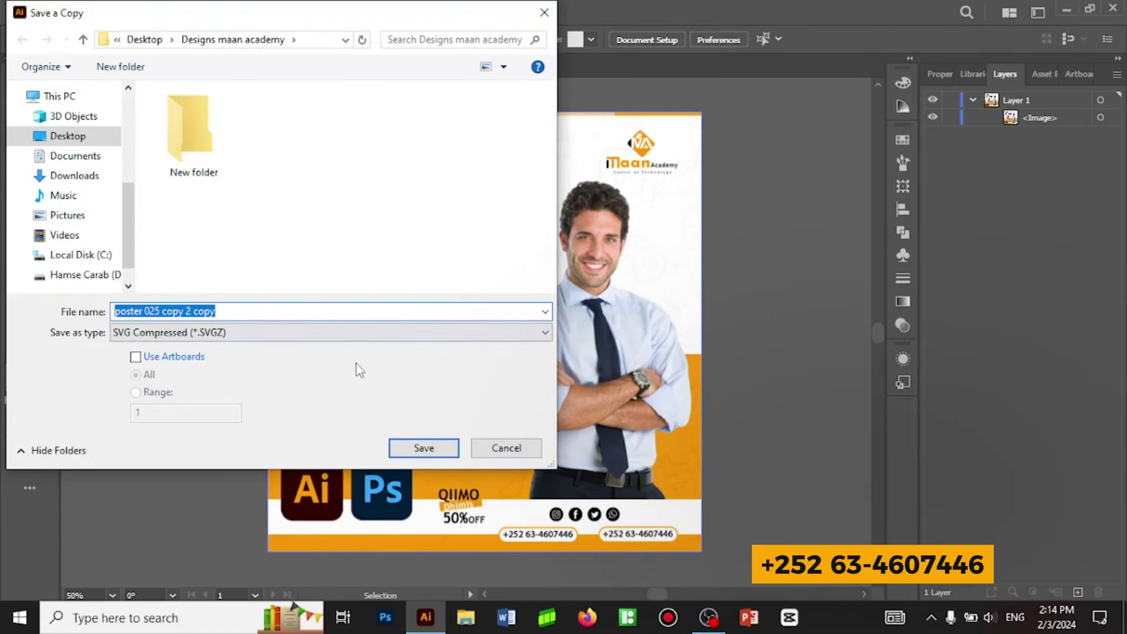
left_click(310, 333)
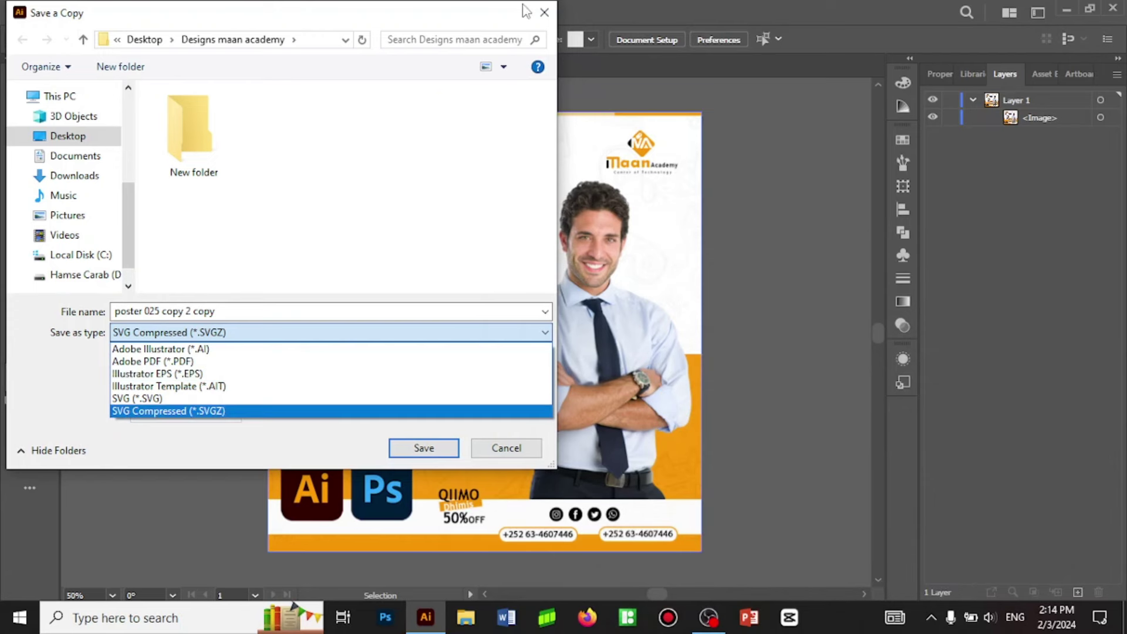
left_click(545, 16)
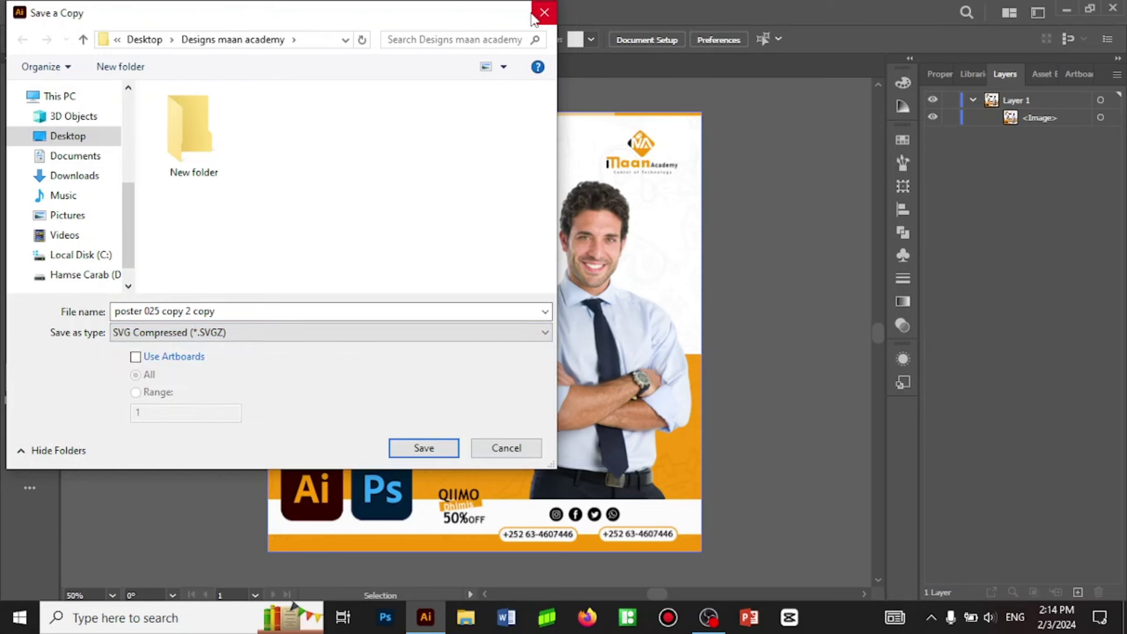
left_click(533, 14)
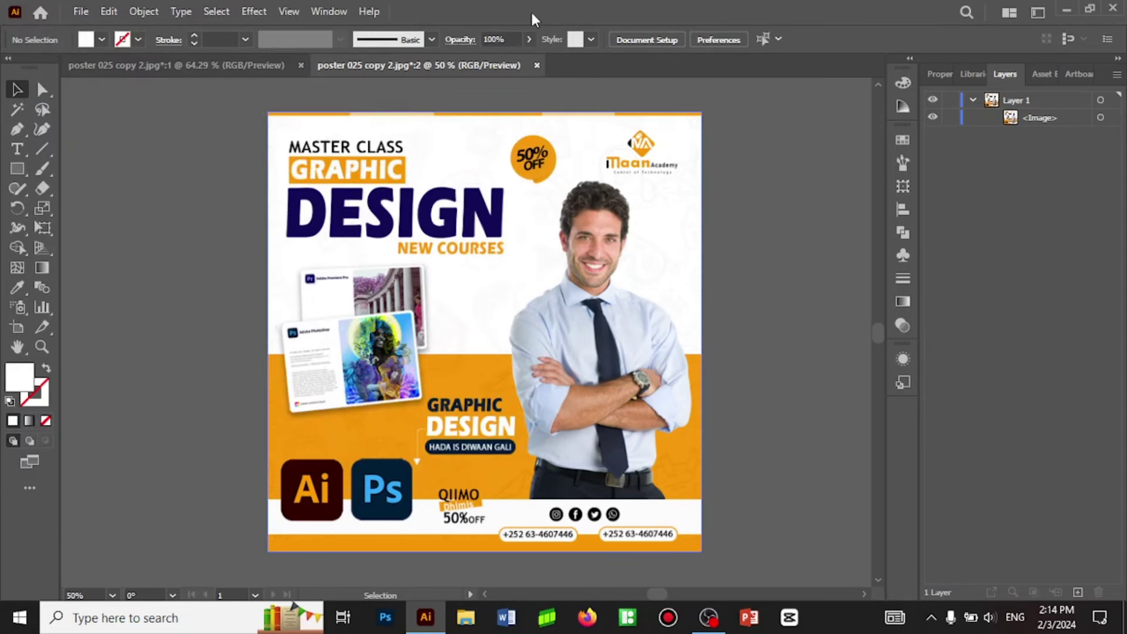
left_click(79, 12)
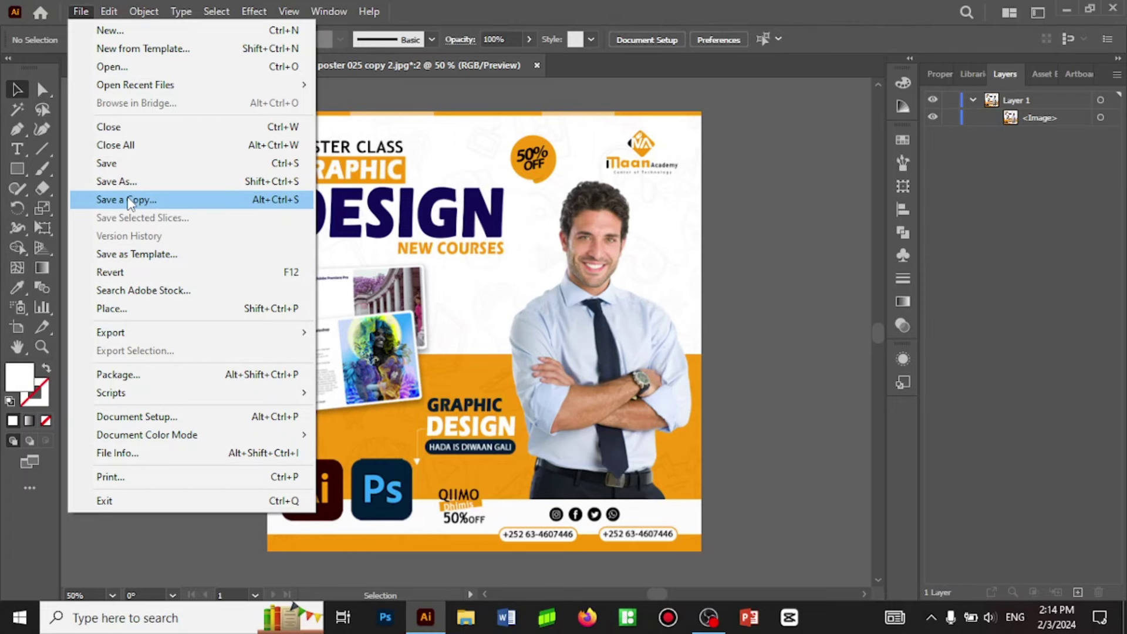
left_click(129, 201)
left_click(285, 334)
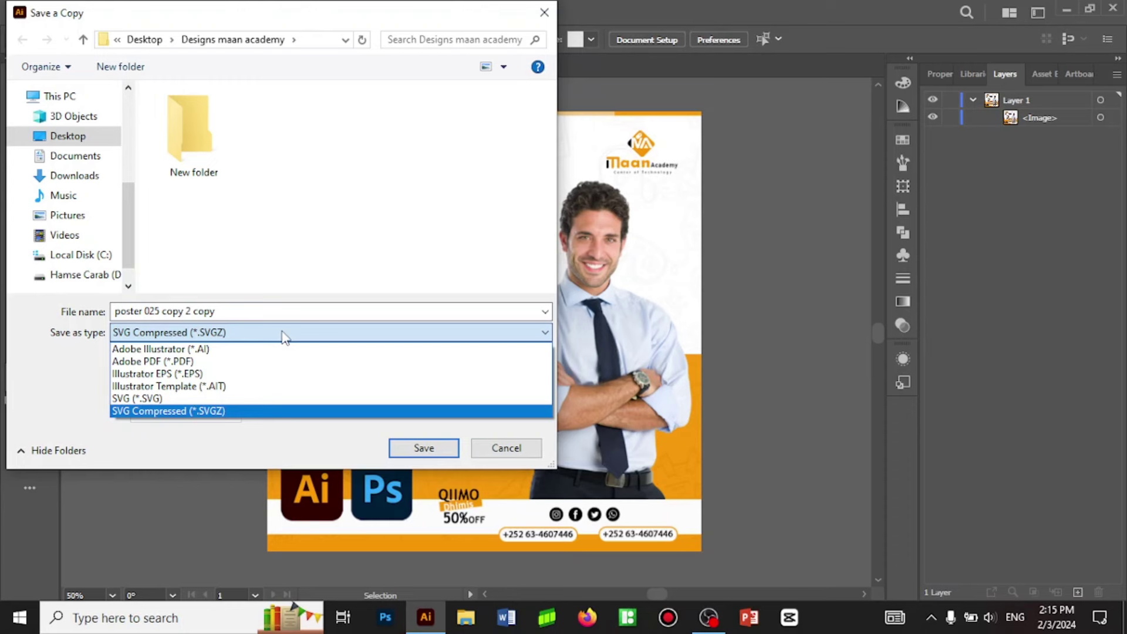
left_click(542, 14)
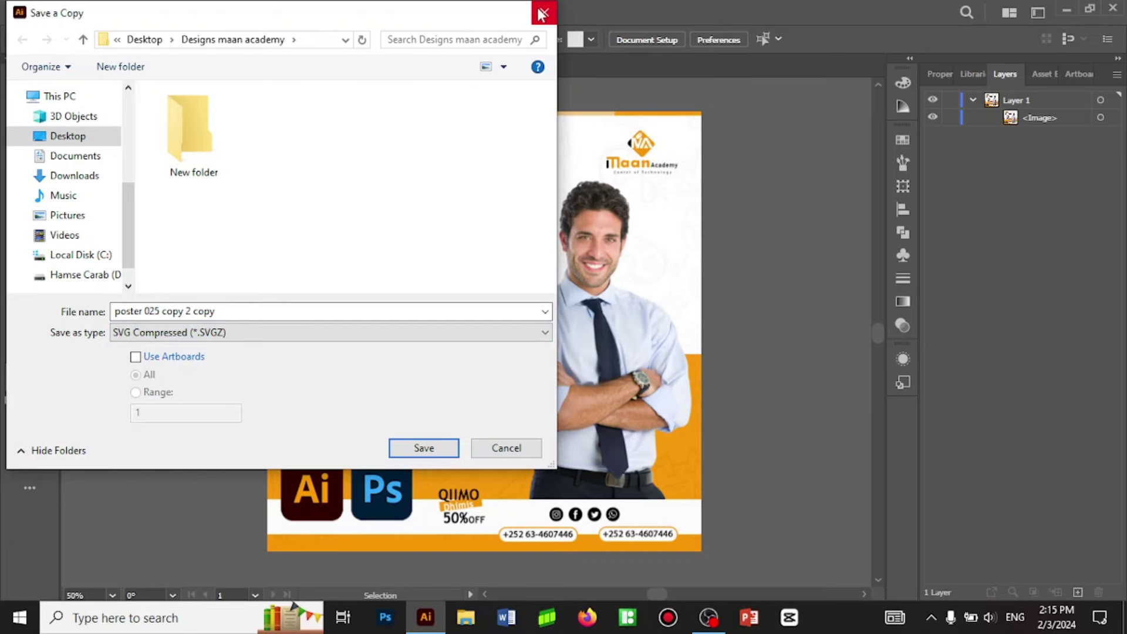
left_click(541, 13)
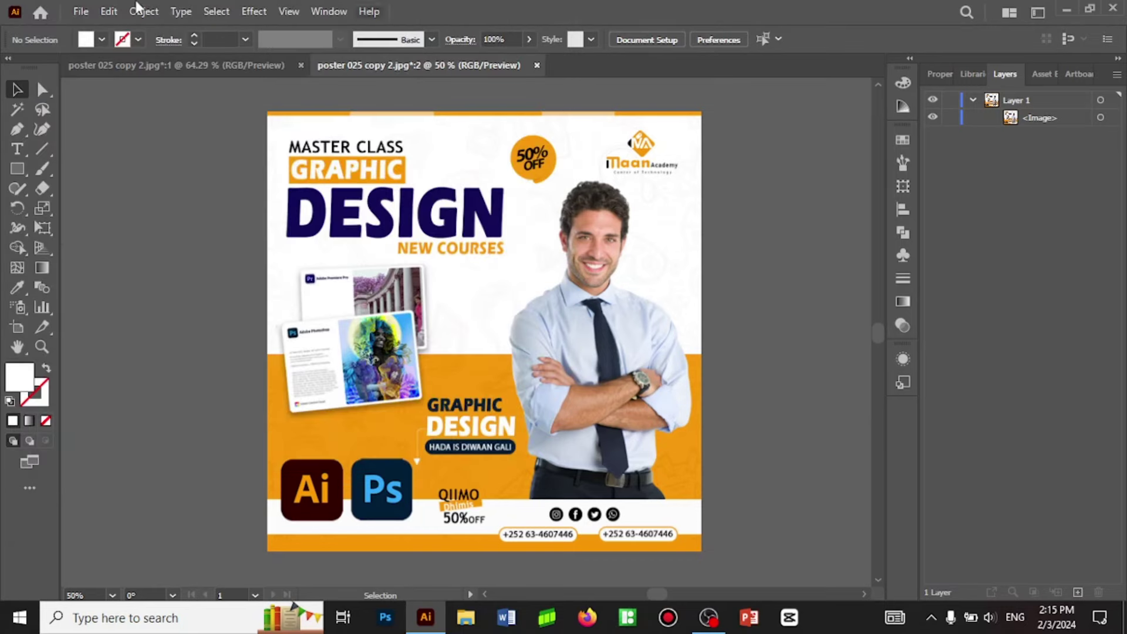
left_click(80, 11)
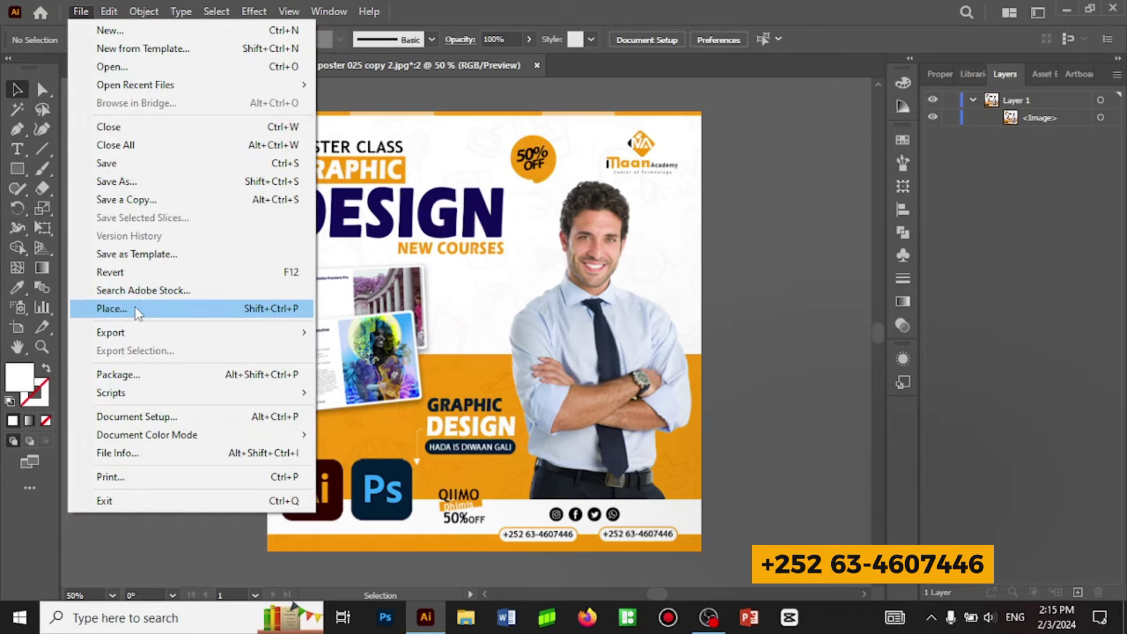
mouse_move(111, 332)
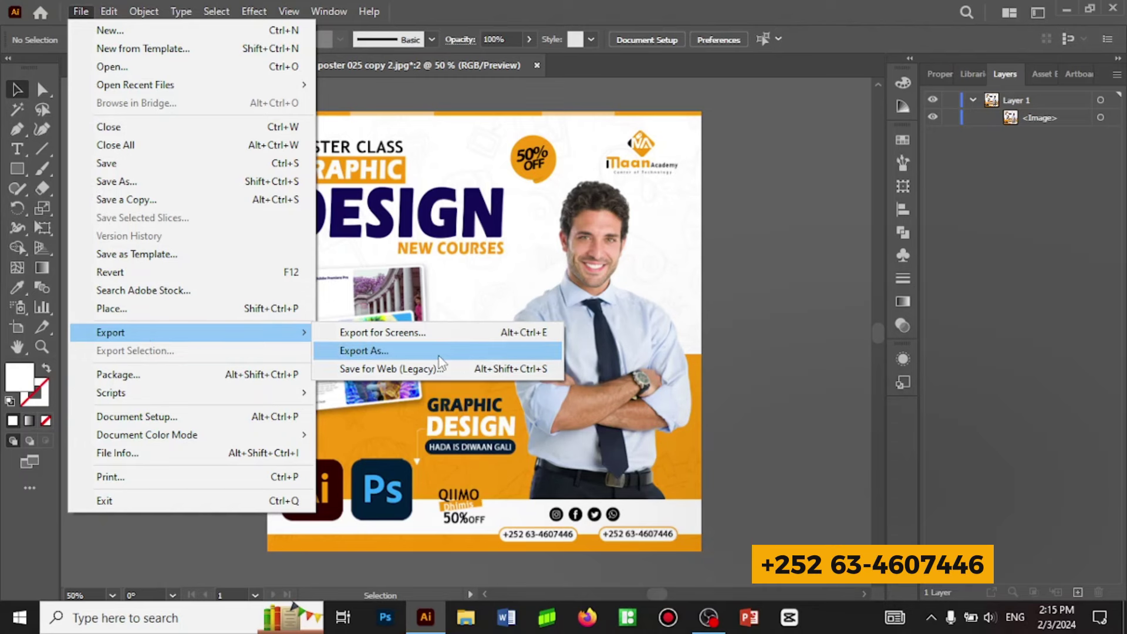
left_click(439, 355)
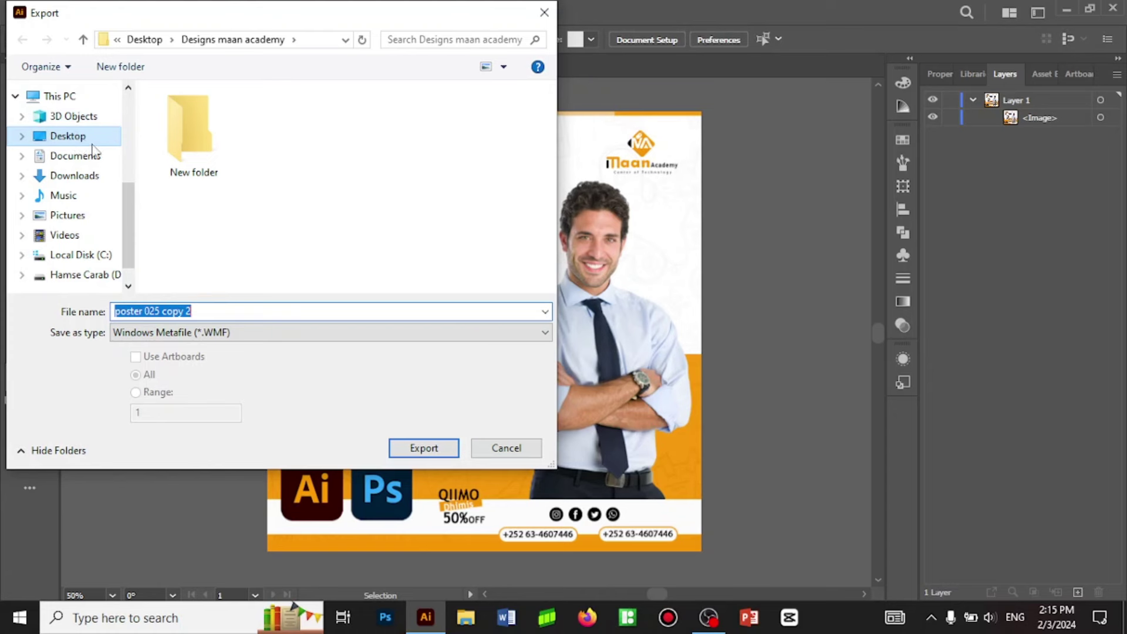
left_click(276, 334)
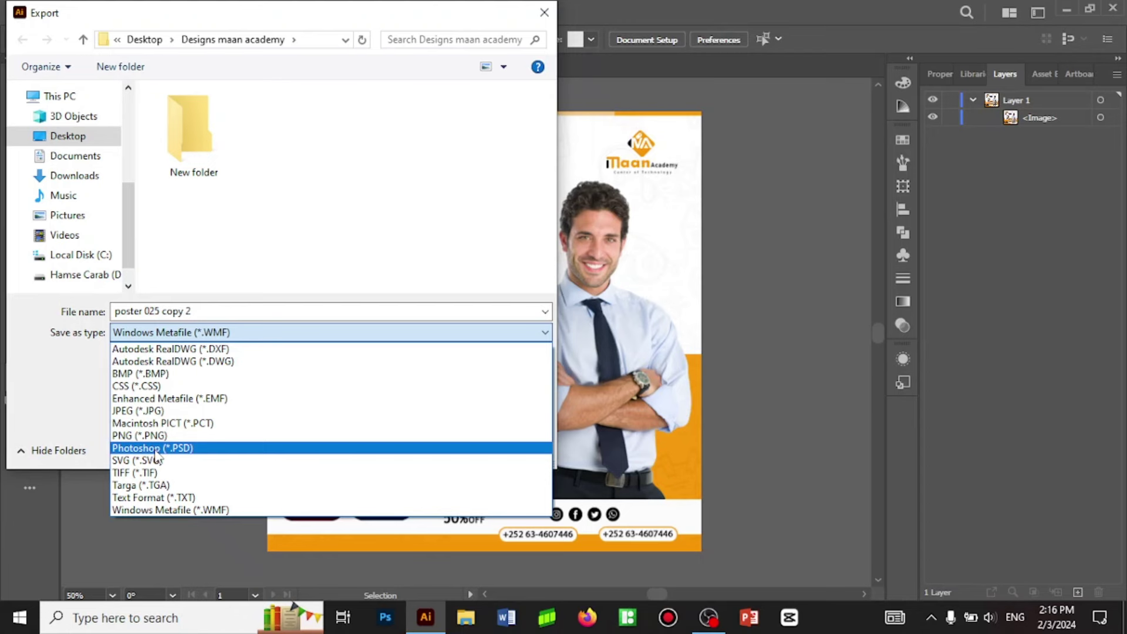
left_click(550, 13)
left_click(552, 13)
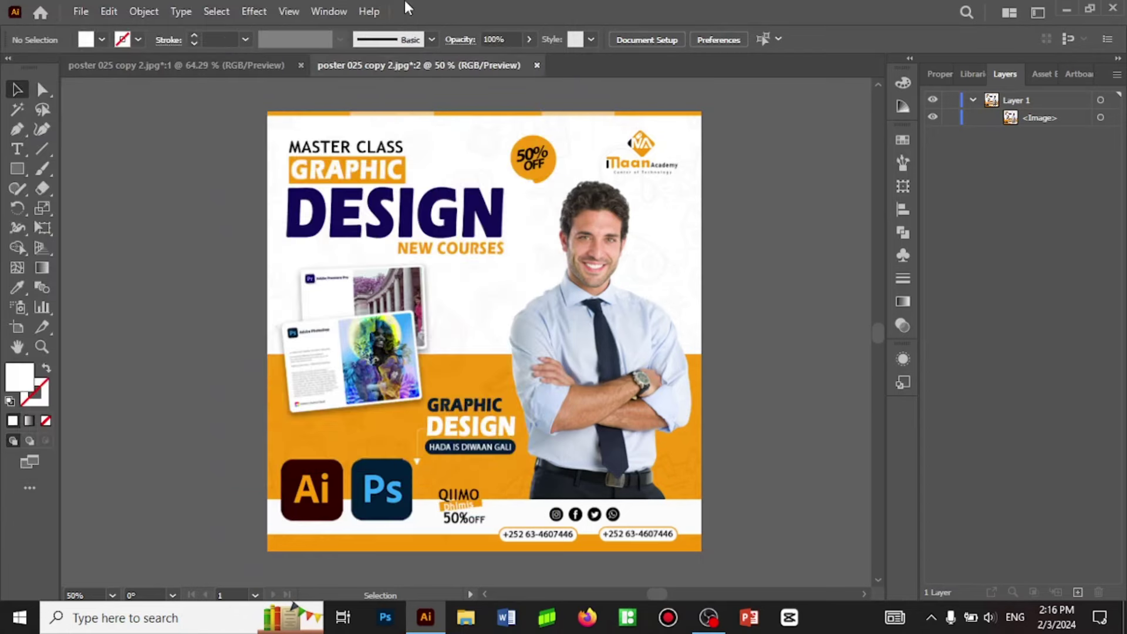
left_click(80, 11)
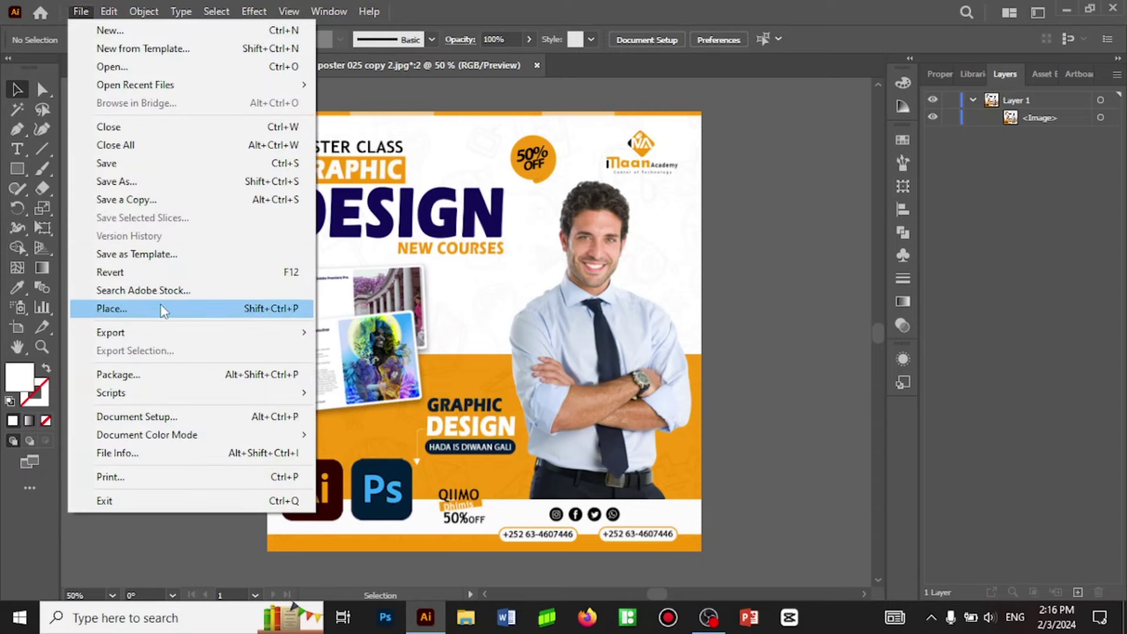
mouse_move(144, 332)
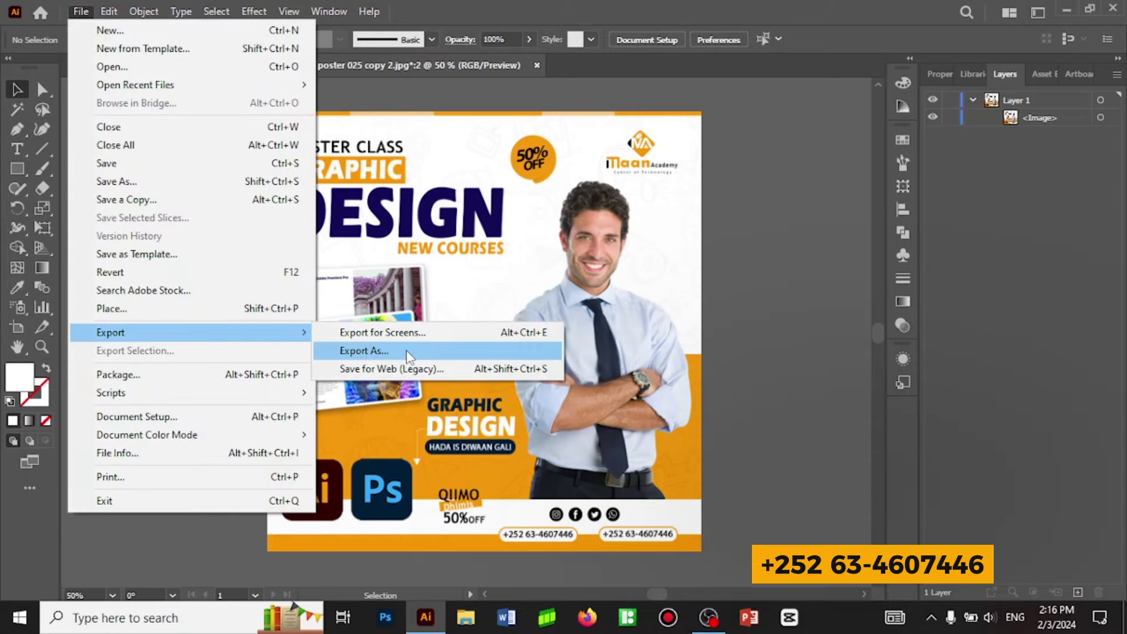
left_click(409, 355)
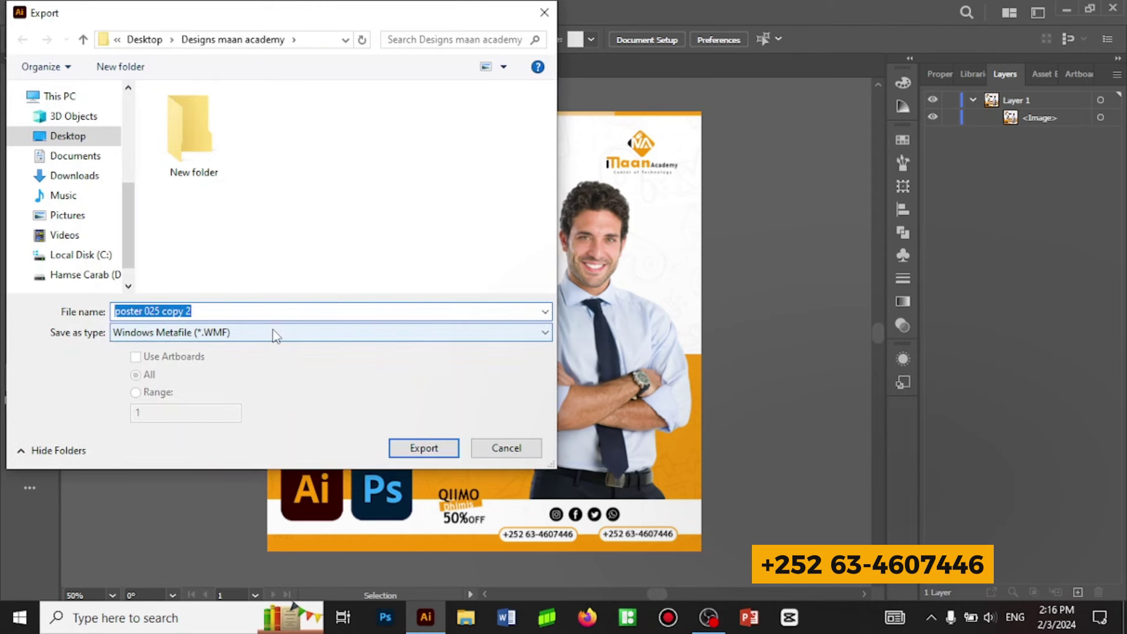
left_click(271, 335)
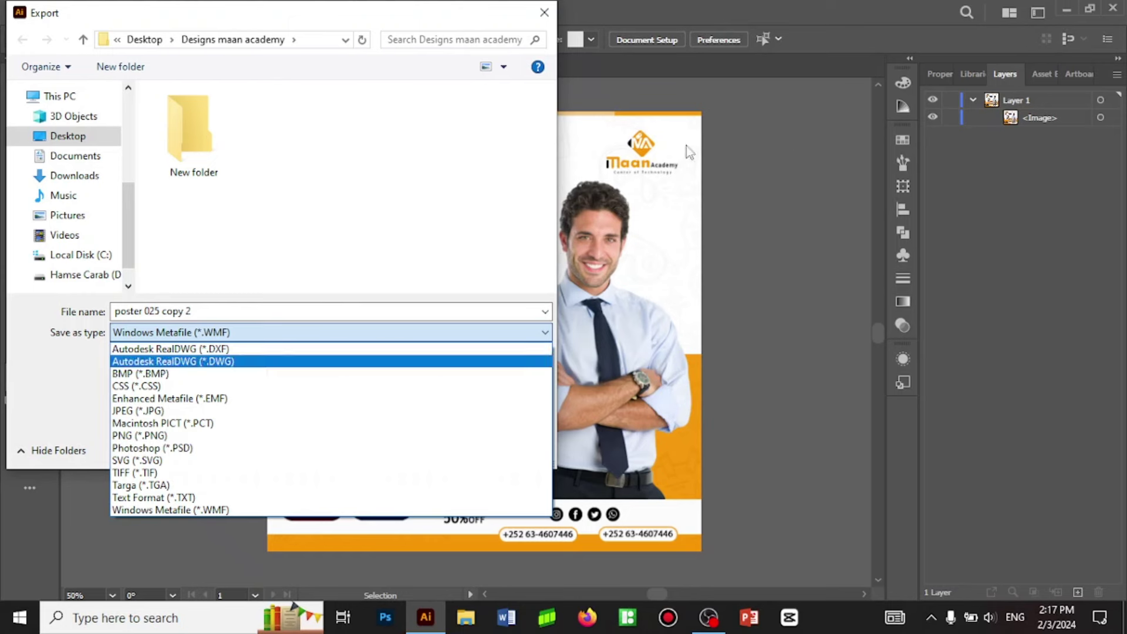
left_click(784, 153)
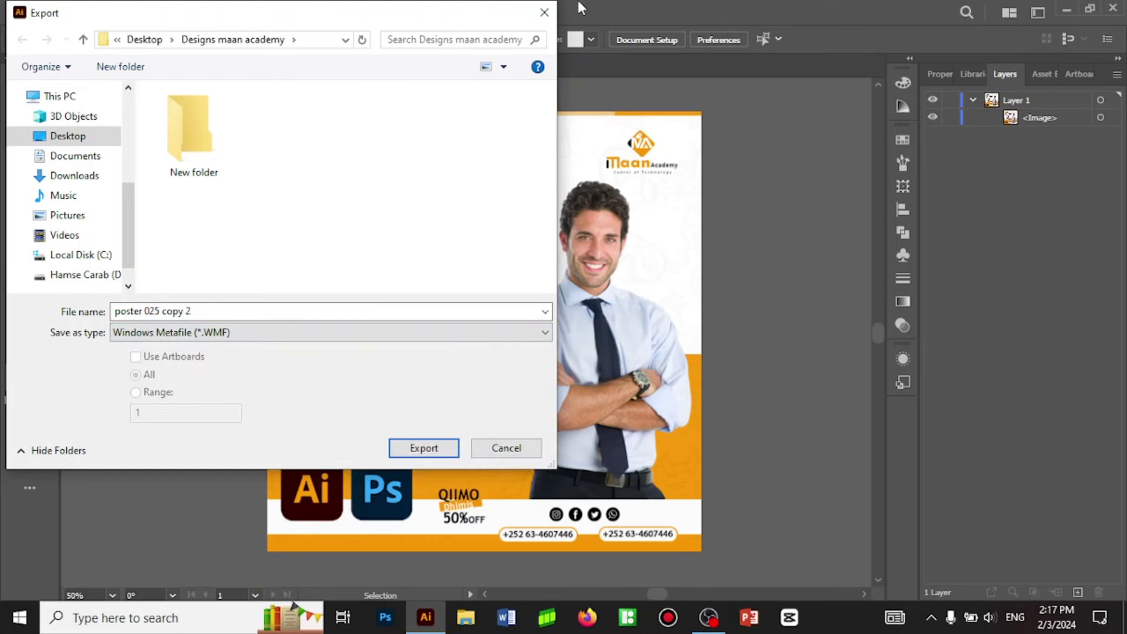
key("Escape")
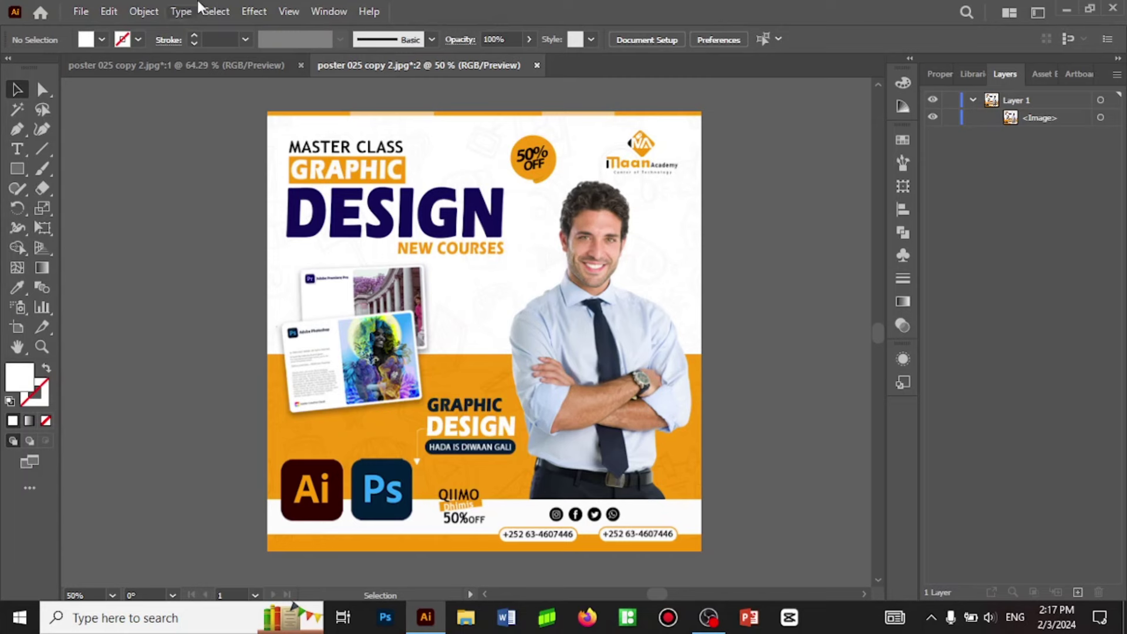
left_click(81, 11)
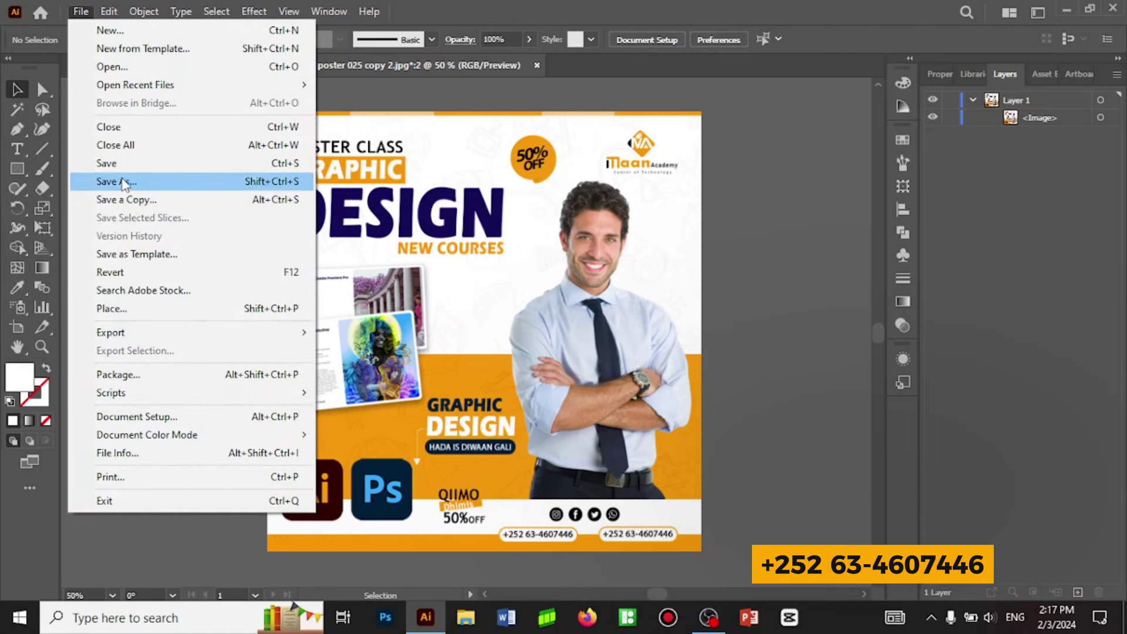
left_click(120, 200)
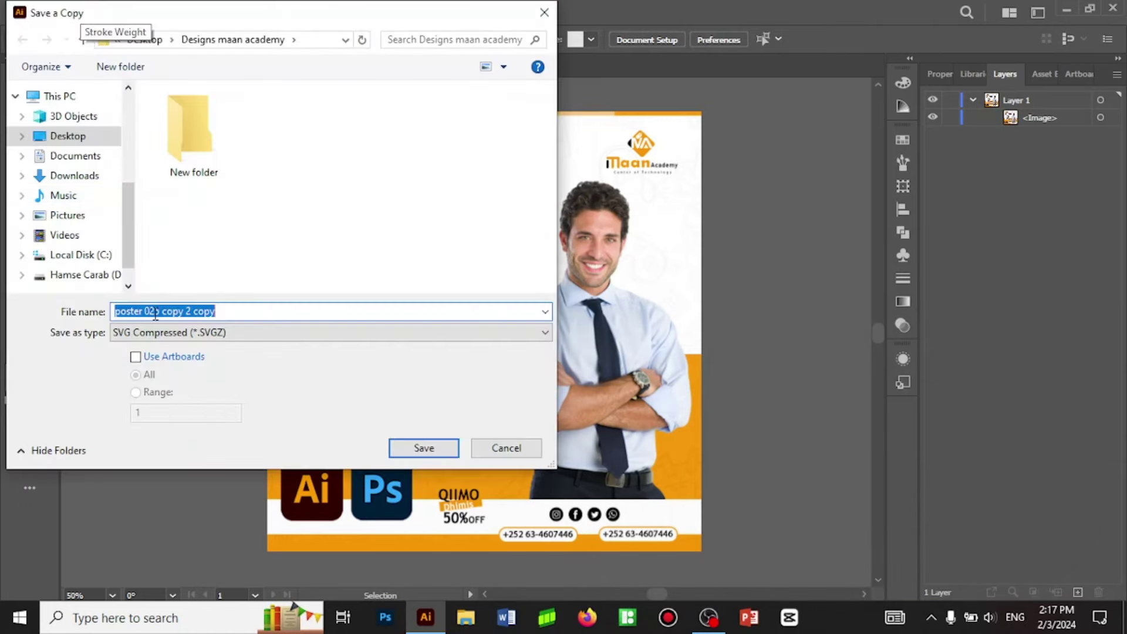
left_click(145, 333)
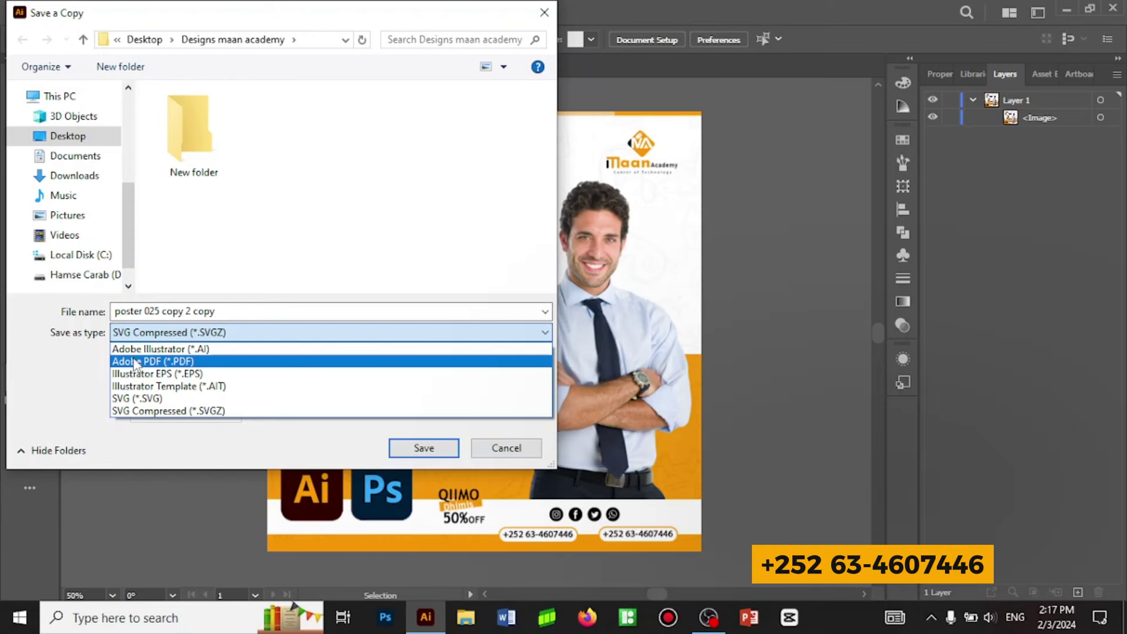
left_click(544, 14)
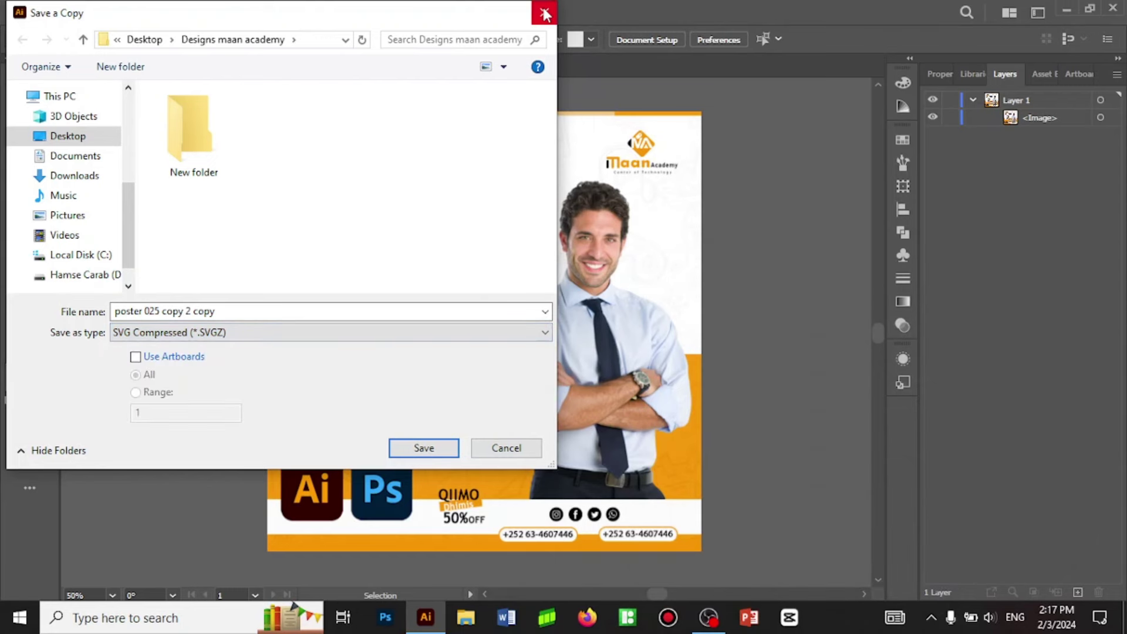
left_click(545, 14)
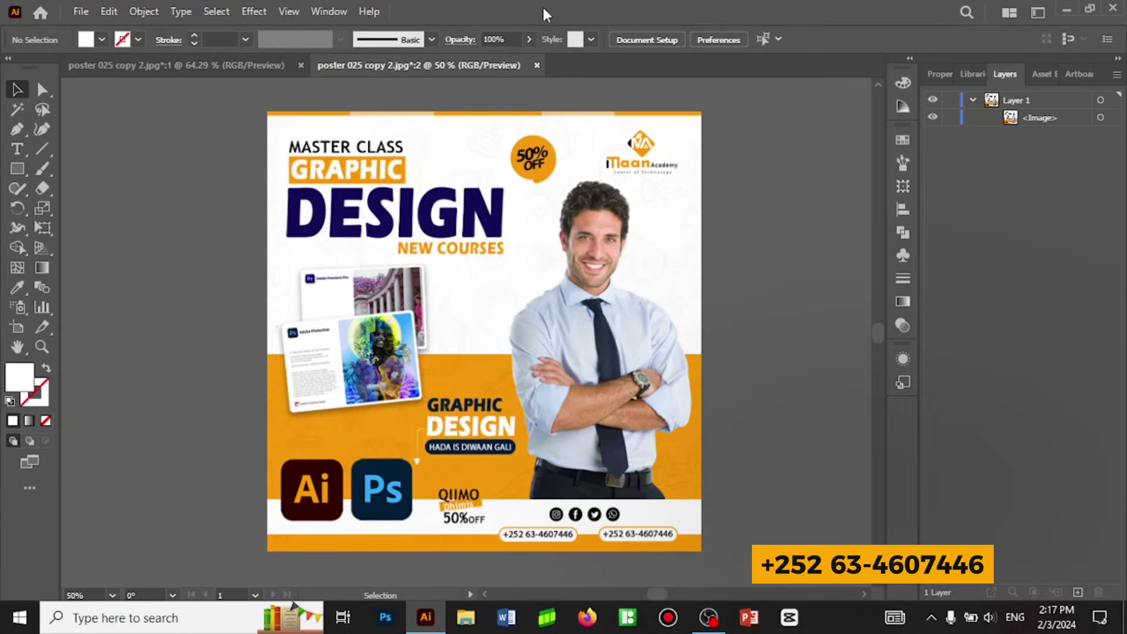
left_click(80, 12)
mouse_move(111, 332)
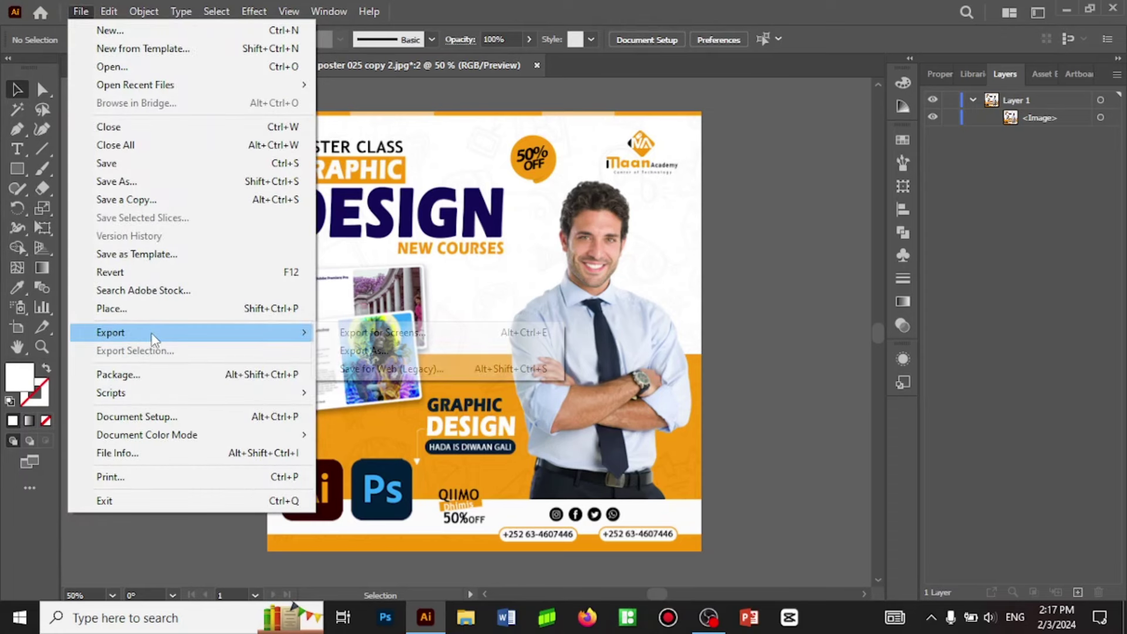
left_click(793, 236)
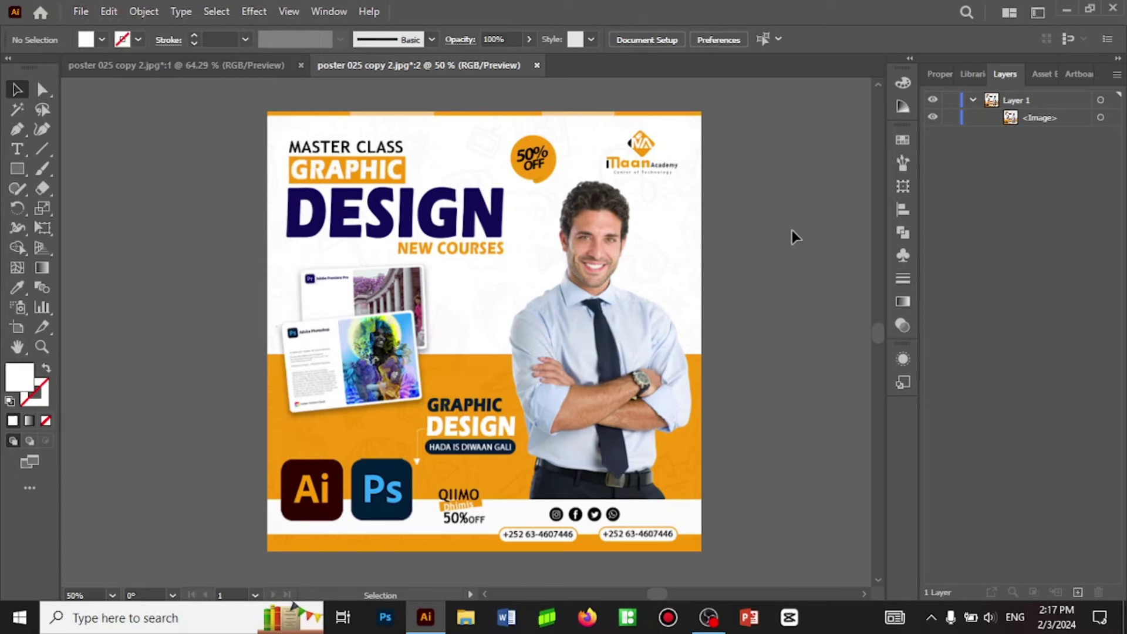